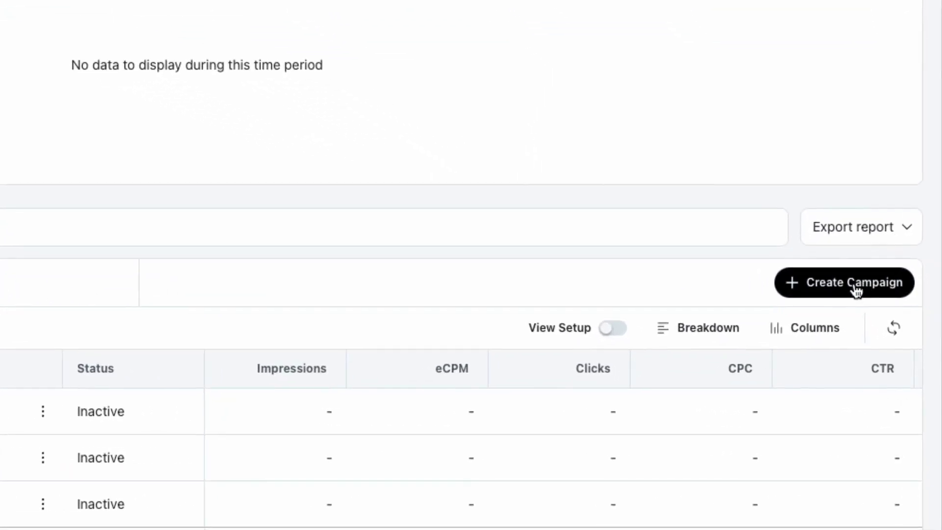
- Open a blank New Campaign form from the Campaigns dashboard
{"action": "left_click", "coordinate": [868, 289]}
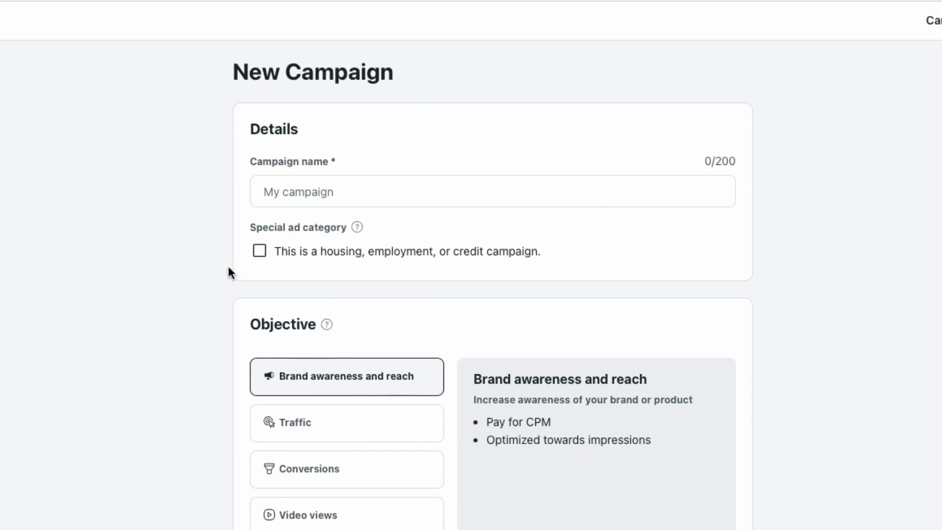
- Name the campaign 'CampGlow free-form ad campaign' and keep the Brand awareness and reach objective
{"action": "left_click", "coordinate": [319, 192]}
{"action": "type", "text": "CampGlow free-form ad campaign"}
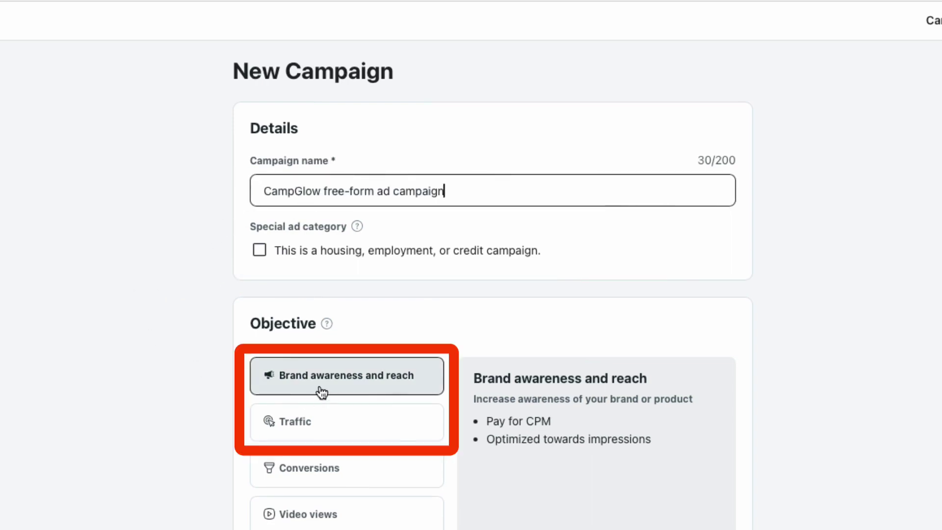
{"action": "left_click", "coordinate": [328, 415]}
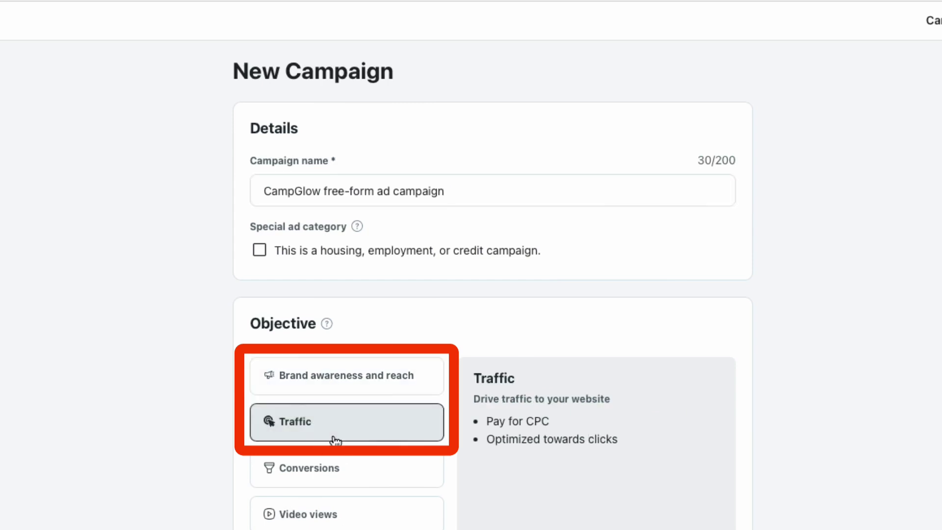
{"action": "left_click", "coordinate": [320, 393]}
{"action": "scroll", "coordinate": [156, 405], "scroll_direction": "down", "scroll_amount": 2}
- Target the r/camping, r/CampingandHiking and r/CampingGear communities
{"action": "scroll", "coordinate": [154, 409], "scroll_direction": "down", "scroll_amount": 3}
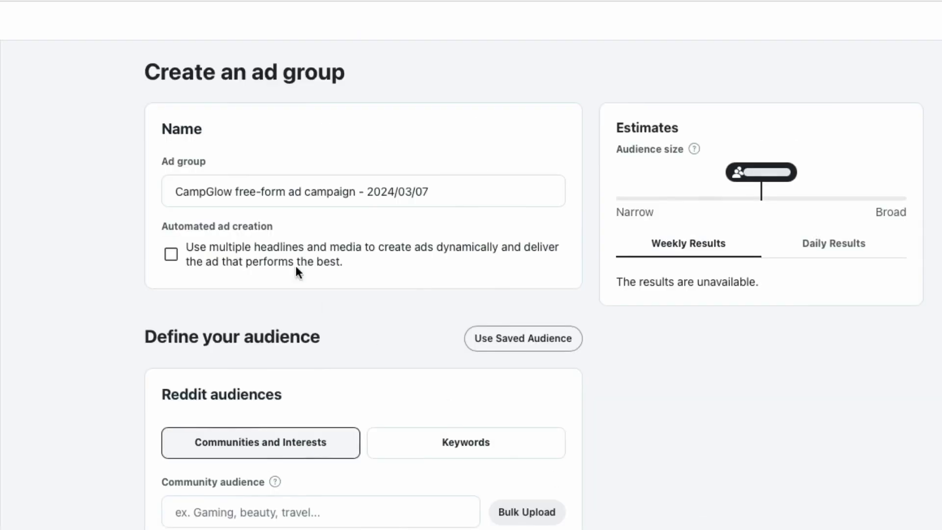
{"action": "scroll", "coordinate": [52, 318], "scroll_direction": "down", "scroll_amount": 4}
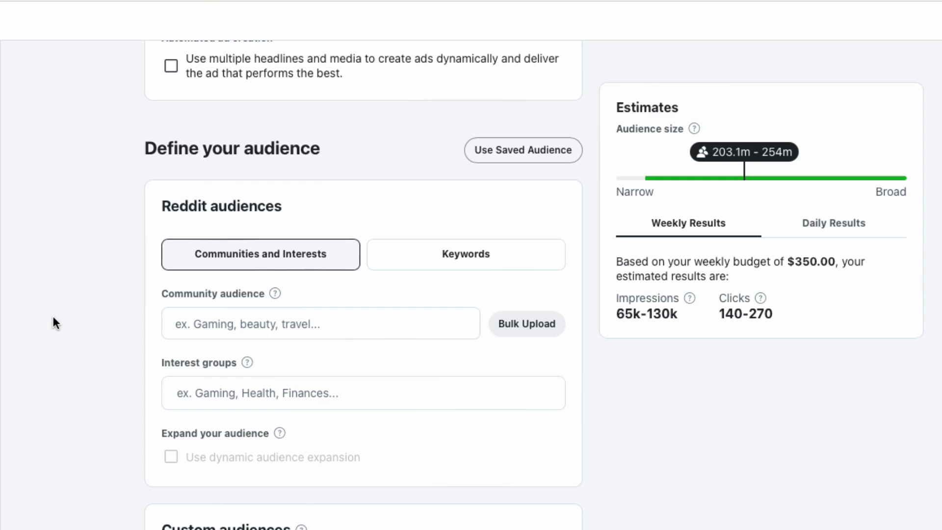
{"action": "left_click", "coordinate": [202, 314]}
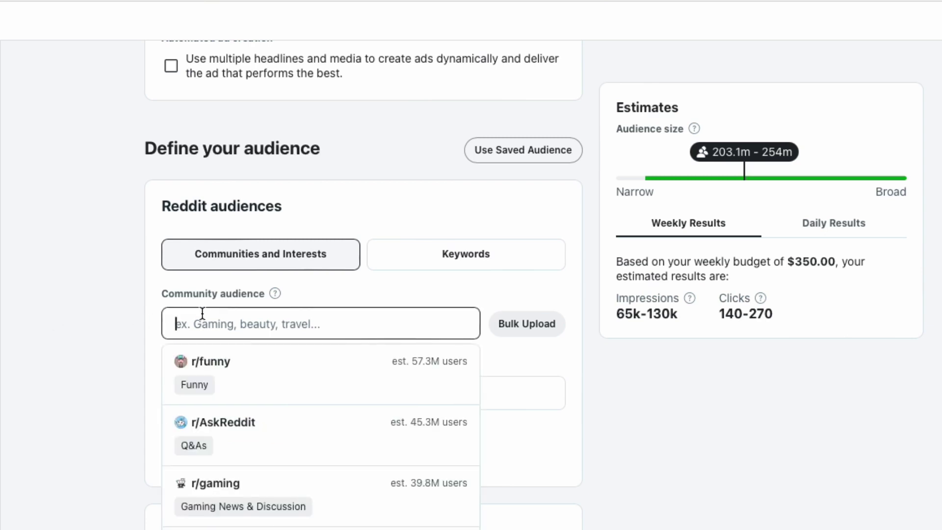
{"action": "type", "text": "camping"}
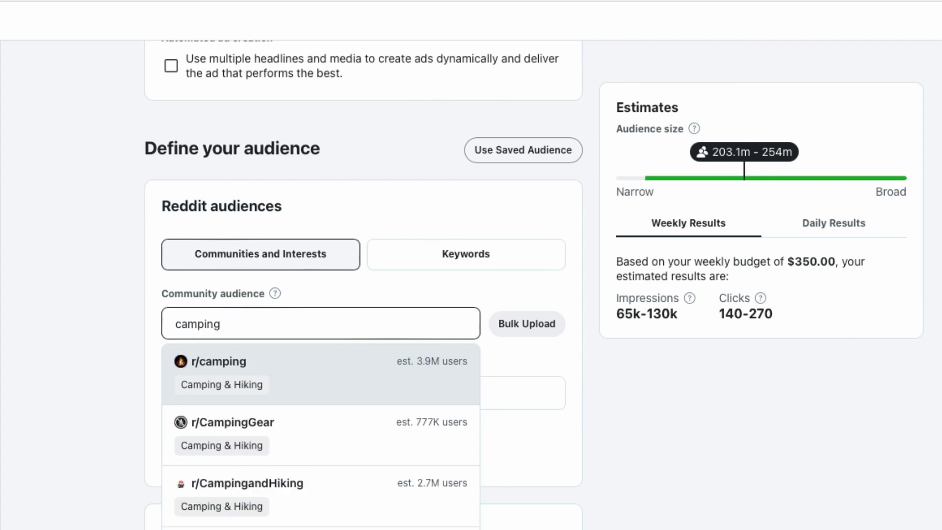
{"action": "key", "text": "Return"}
{"action": "left_click", "coordinate": [427, 446]}
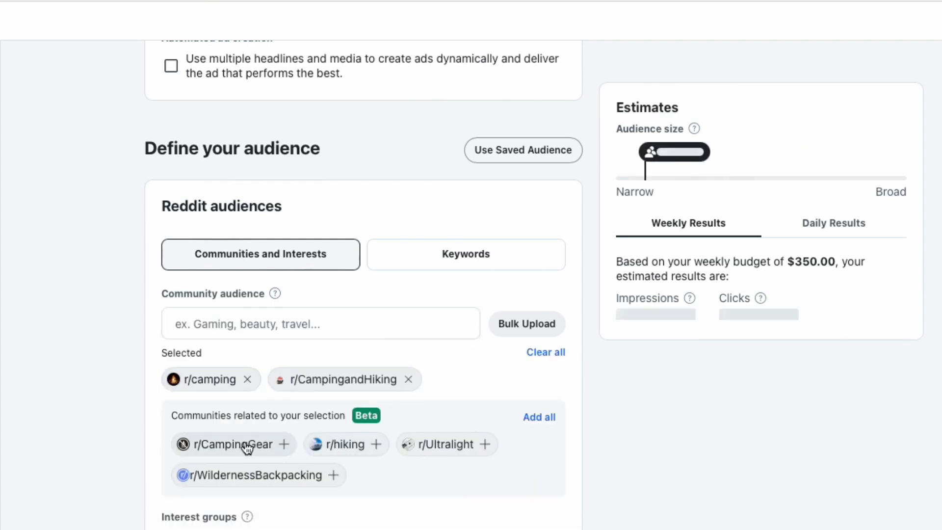
{"action": "left_click", "coordinate": [254, 445]}
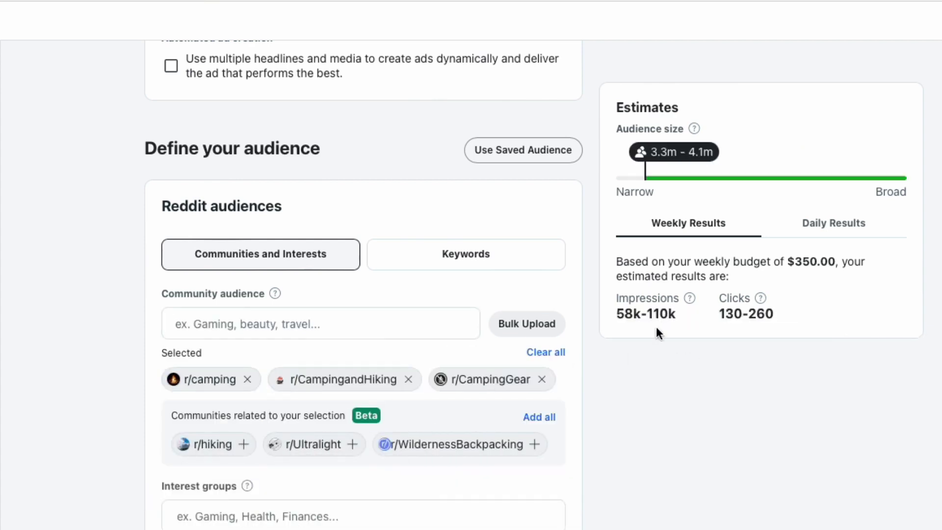
- Add Conversations to the ad group's placements alongside Feed
{"action": "scroll", "coordinate": [110, 403], "scroll_direction": "down", "scroll_amount": 10}
{"action": "scroll", "coordinate": [110, 405], "scroll_direction": "down", "scroll_amount": 8}
{"action": "scroll", "coordinate": [111, 404], "scroll_direction": "down", "scroll_amount": 2}
{"action": "scroll", "coordinate": [110, 404], "scroll_direction": "down", "scroll_amount": 3}
{"action": "scroll", "coordinate": [110, 404], "scroll_direction": "down", "scroll_amount": 5}
{"action": "scroll", "coordinate": [111, 404], "scroll_direction": "up", "scroll_amount": 1}
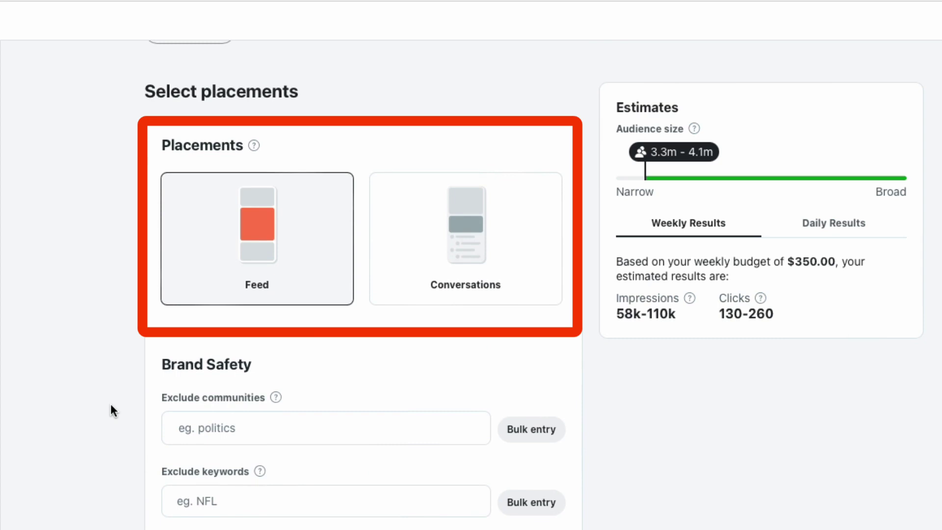
{"action": "left_click", "coordinate": [485, 251]}
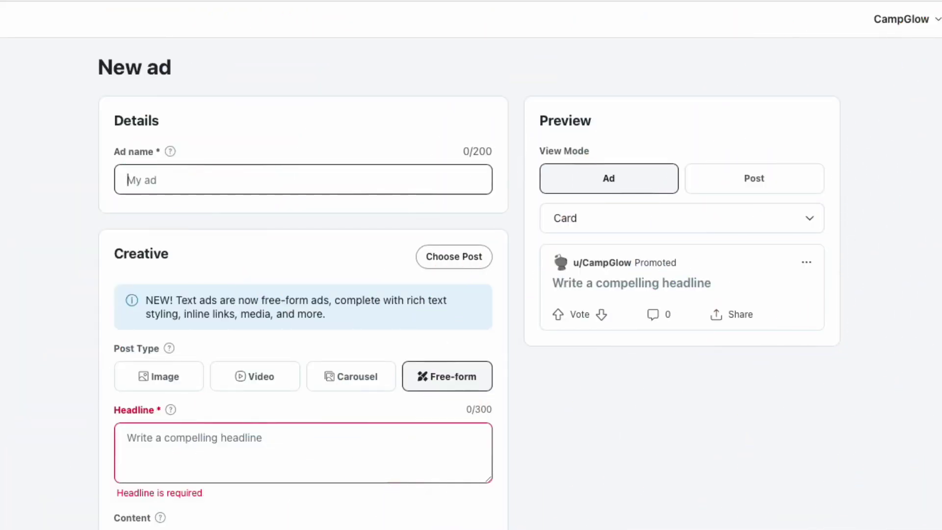
- Name the ad 'Campglow ad 1', make it free-form, and enter the Camp Glow lanterns headline
{"action": "type", "text": "Camp"}
{"action": "type", "text": "glow ad 1"}
{"action": "left_click", "coordinate": [460, 380]}
{"action": "left_click", "coordinate": [344, 467]}
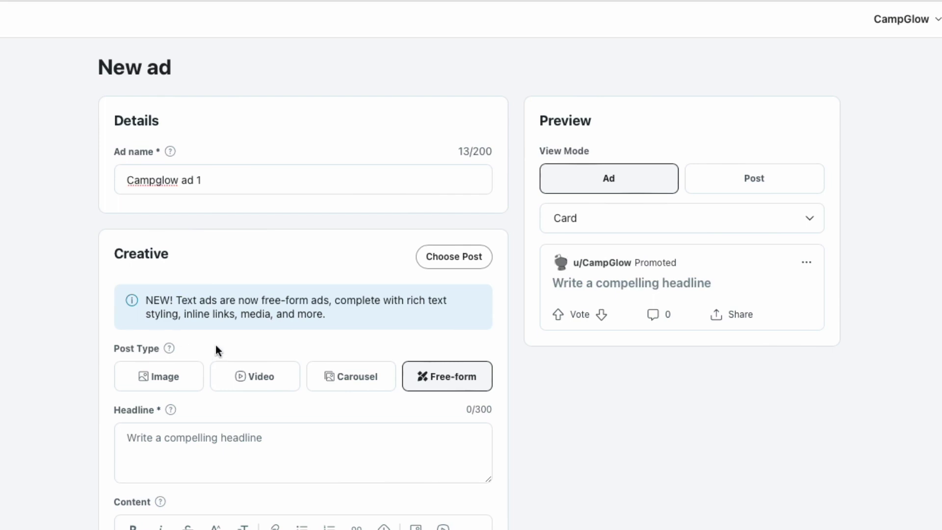
{"action": "left_click", "coordinate": [255, 439]}
{"action": "type", "text": "For camping or glamping, Camp Glow lanterns are lit. Sustainable, impact-resistant and stormproof."}
- Empty the ad body and bring up the ready-made content templates list
{"action": "scroll", "coordinate": [310, 448], "scroll_direction": "down", "scroll_amount": 3}
{"action": "left_click", "coordinate": [170, 434]}
{"action": "key", "text": "BackSpace"}
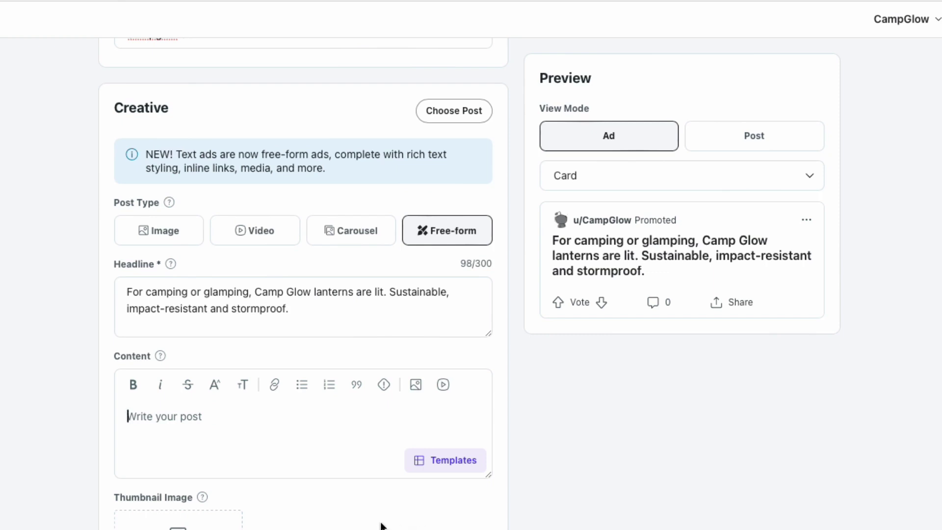
{"action": "left_click", "coordinate": [447, 464]}
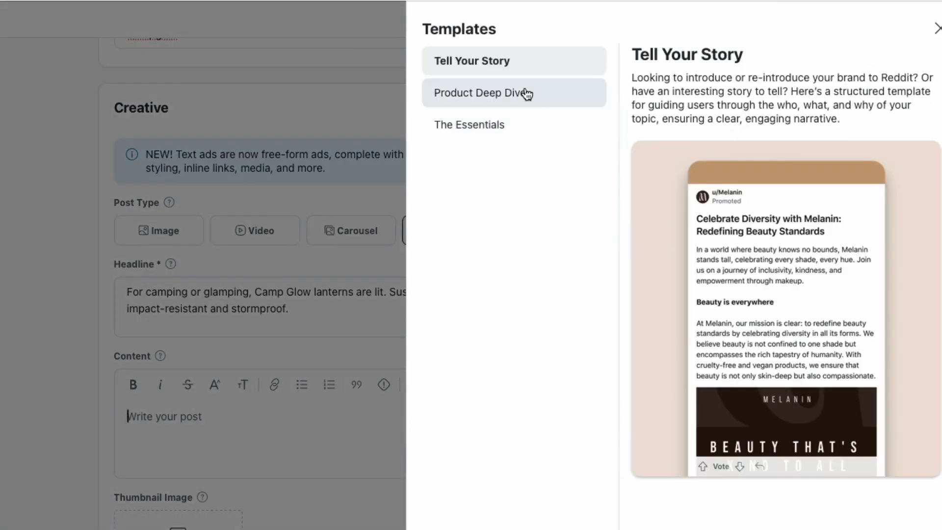
{"action": "left_click", "coordinate": [523, 91]}
{"action": "left_click", "coordinate": [513, 119]}
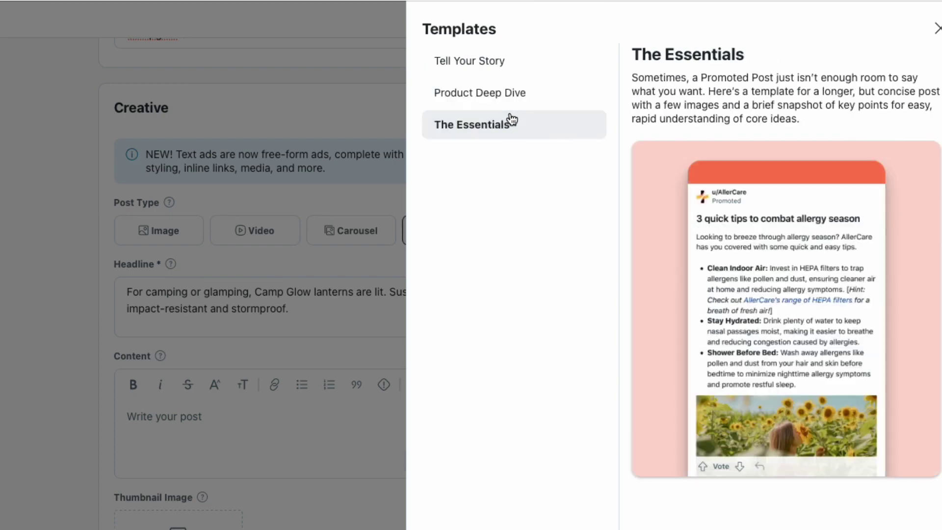
{"action": "left_click", "coordinate": [511, 96]}
{"action": "left_click", "coordinate": [505, 59]}
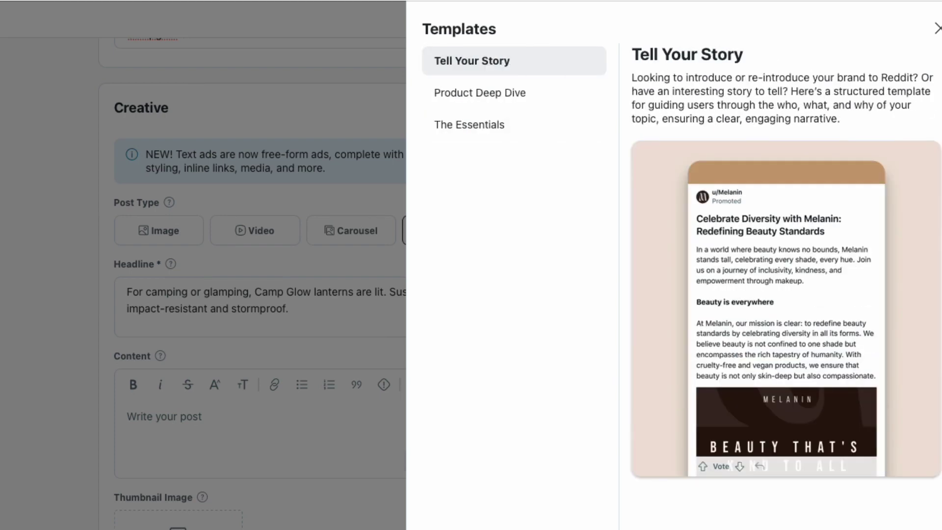
{"action": "left_click", "coordinate": [935, 29]}
{"action": "left_click", "coordinate": [182, 409]}
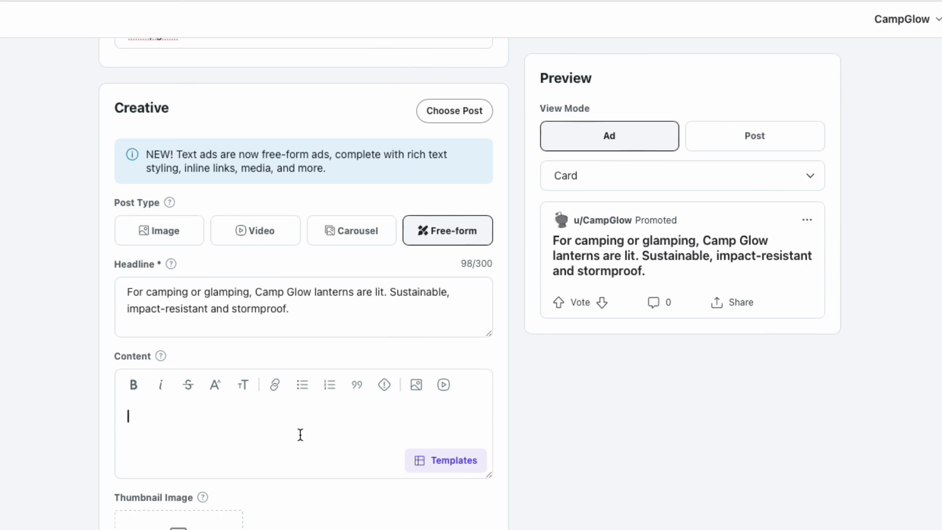
- Paste the Hi Reddit! intro paragraph into the body and bold 'Hi Reddit!'
{"action": "type", "text": "Hi Reddit! Camp Glow here. Sharing our latest products that will make sure your next outdoor adventure is lit. Whether you're on the go or creating your next glamping oasis these products will make sure you're prepared for anything the great outdoors may send your way!"}
{"action": "left_click", "coordinate": [129, 432]}
{"action": "key", "text": "BackSpace"}
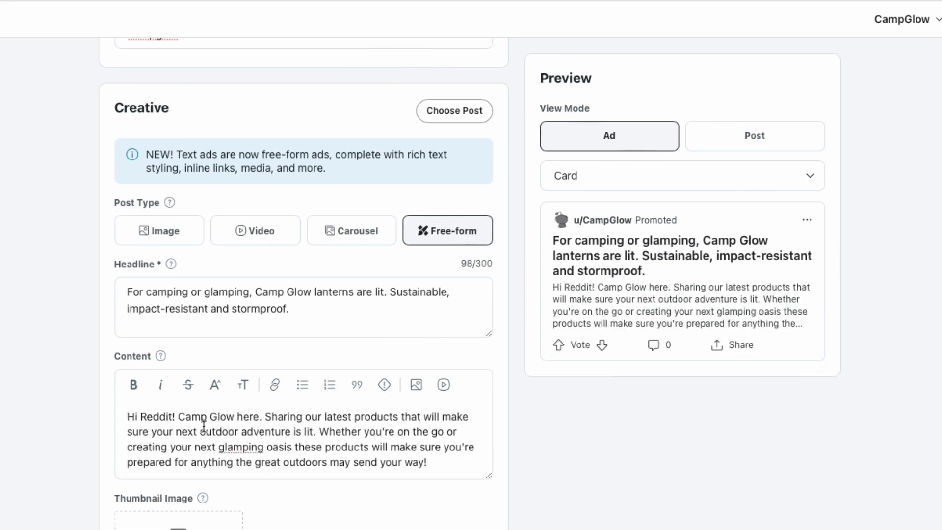
{"action": "left_click_drag", "start_coordinate": [176, 418], "coordinate": [103, 419]}
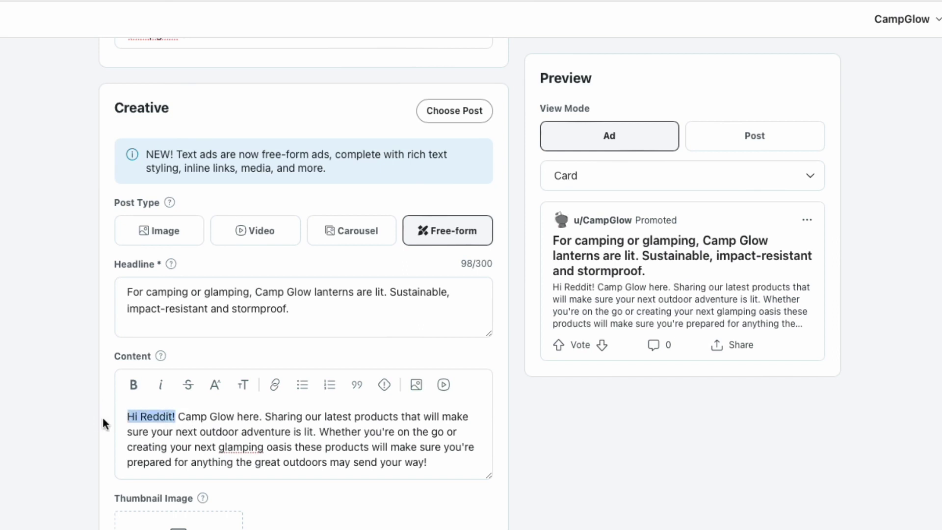
{"action": "left_click", "coordinate": [133, 385]}
{"action": "left_click", "coordinate": [177, 416]}
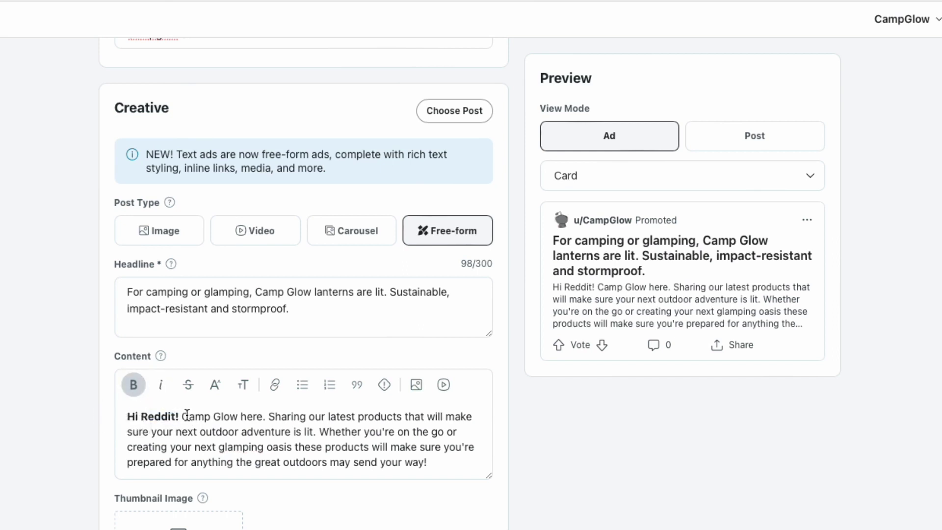
- Italicise 'Camp Glow here.' and start a new line after the paragraph
{"action": "left_click_drag", "start_coordinate": [184, 416], "coordinate": [265, 417]}
{"action": "left_click", "coordinate": [160, 385]}
{"action": "left_click", "coordinate": [317, 431]}
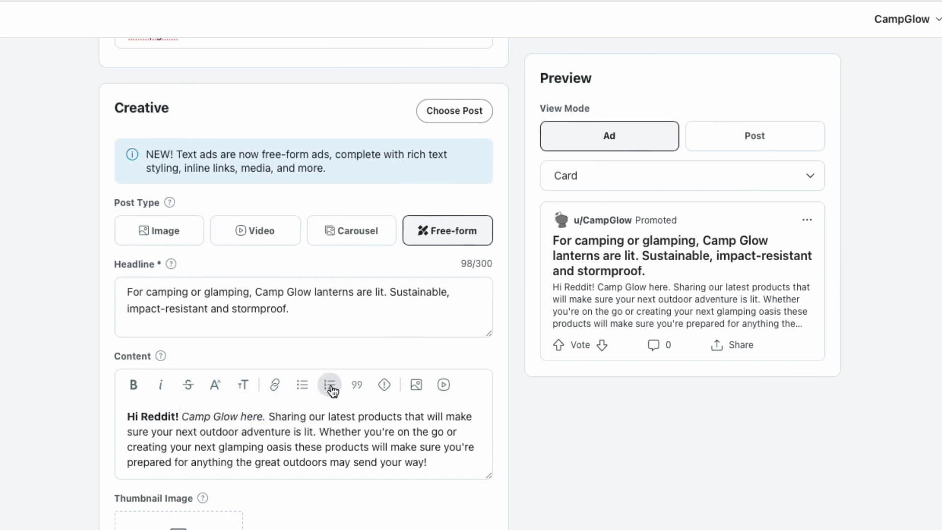
{"action": "left_click", "coordinate": [442, 459]}
{"action": "key", "text": "Return"}
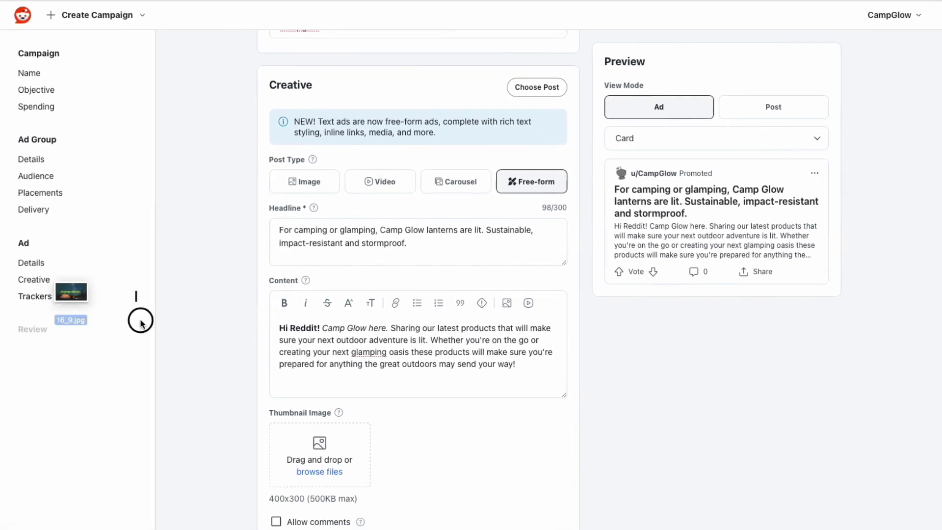
- Insert the 16_9.jpg tent image below the paragraph, with the caret on the line beneath it
{"action": "left_click_drag", "start_coordinate": [269, 362], "coordinate": [342, 377]}
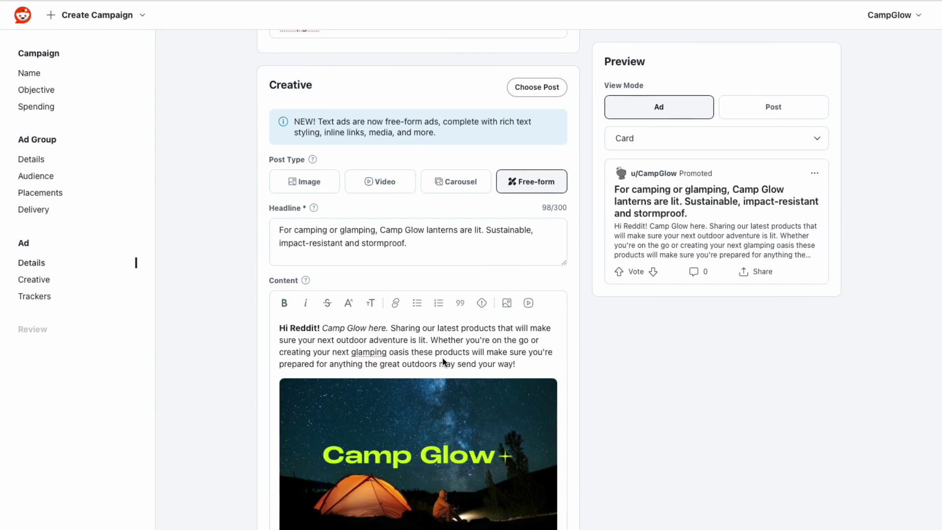
{"action": "scroll", "coordinate": [457, 361], "scroll_direction": "down", "scroll_amount": 3}
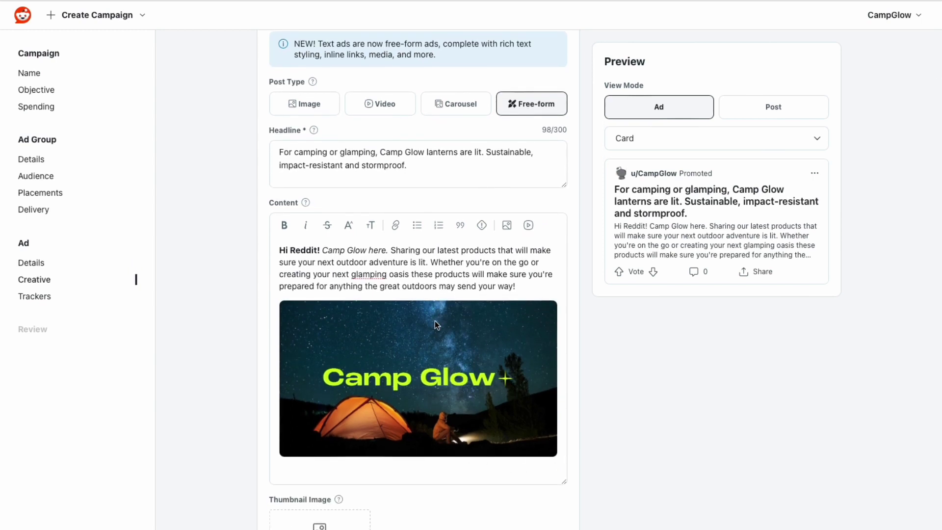
{"action": "scroll", "coordinate": [435, 320], "scroll_direction": "down", "scroll_amount": 2}
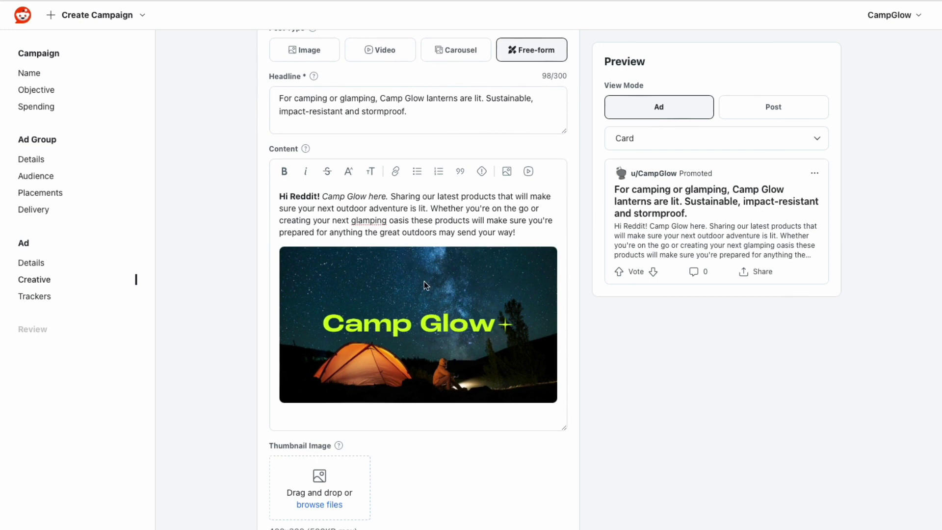
{"action": "scroll", "coordinate": [407, 279], "scroll_direction": "down", "scroll_amount": 3}
{"action": "left_click", "coordinate": [484, 357]}
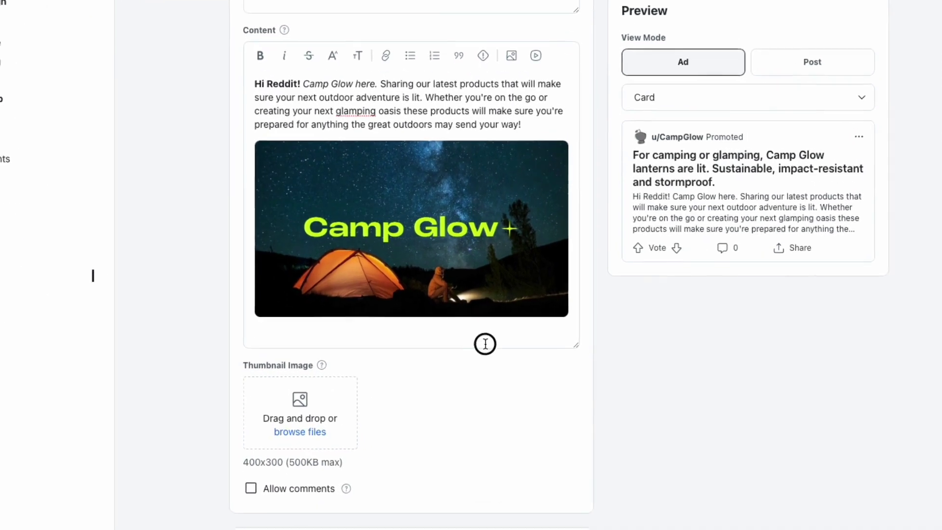
- Add 'Learn more!' linked to campglow.com, followed by a 'Learn more here campglow.com' line
{"action": "type", "text": "Learn more"}
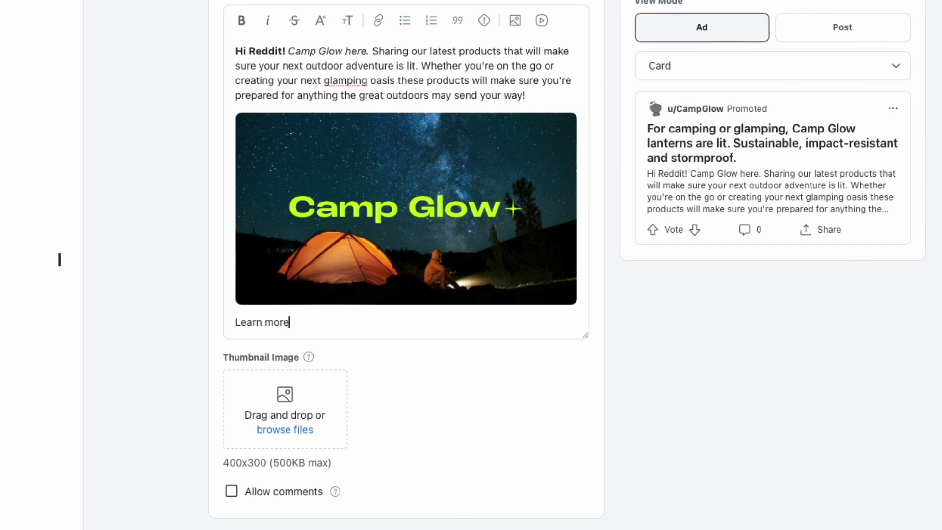
{"action": "type", "text": "!"}
{"action": "left_click_drag", "start_coordinate": [314, 332], "coordinate": [236, 322]}
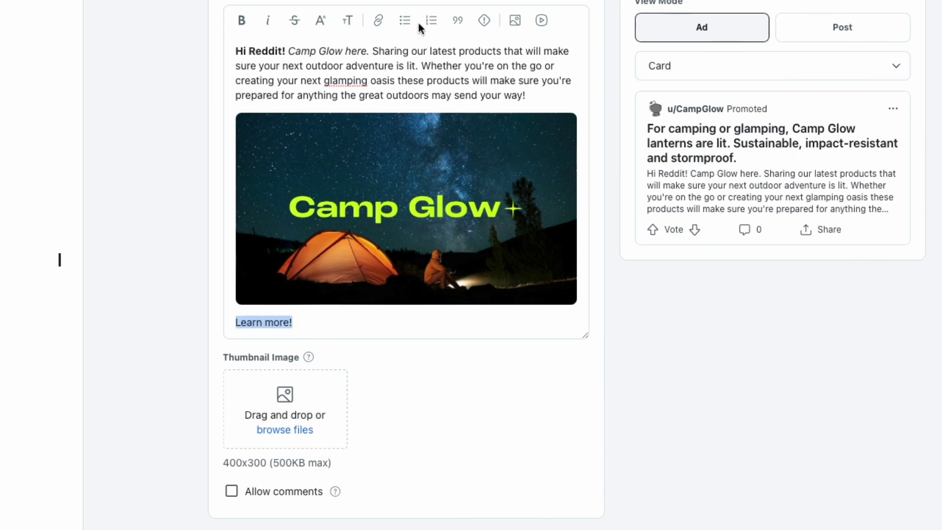
{"action": "left_click", "coordinate": [378, 20]}
{"action": "left_click", "coordinate": [411, 272]}
{"action": "type", "text": "campg"}
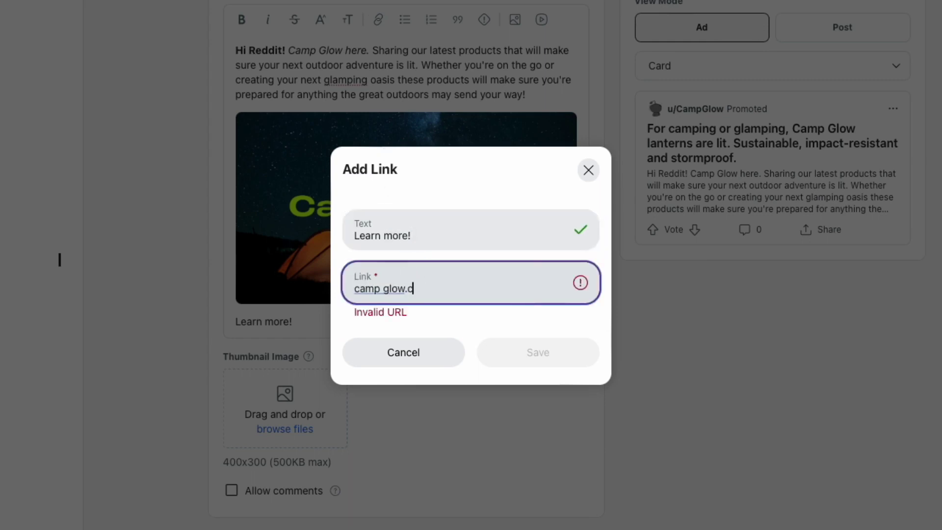
{"action": "type", "text": "low.com"}
{"action": "key", "text": "Return"}
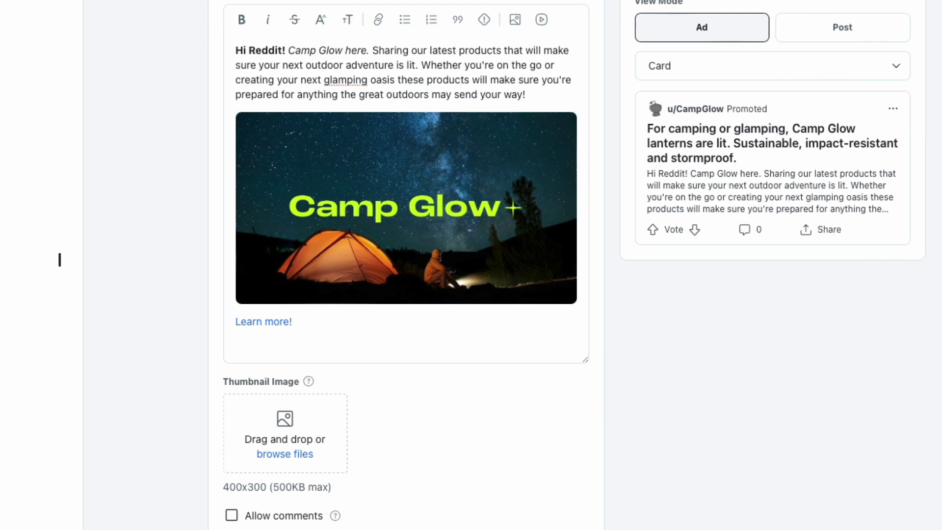
{"action": "key", "text": "Return"}
{"action": "type", "text": "Learn more here campglow.com"}
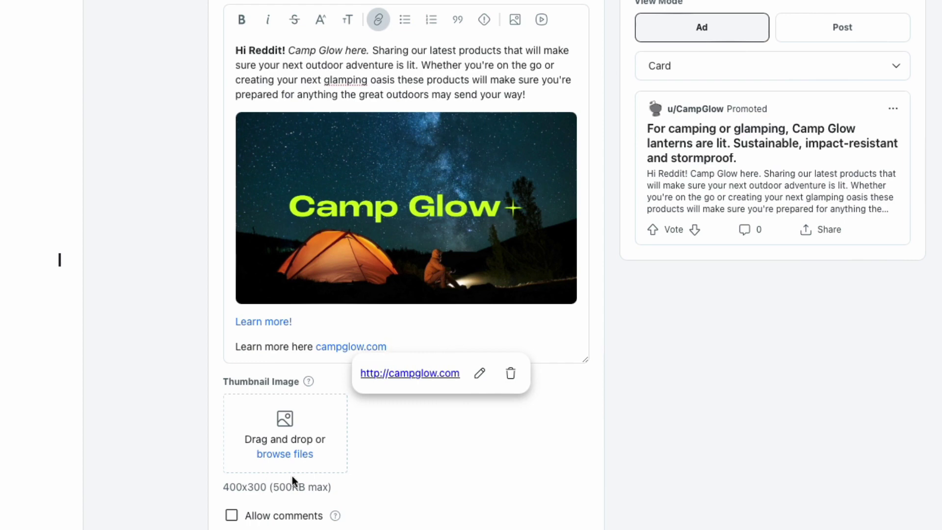
- Scroll to the Creative section showing the lantern headline above an empty body
{"action": "scroll", "coordinate": [334, 429], "scroll_direction": "down", "scroll_amount": 3}
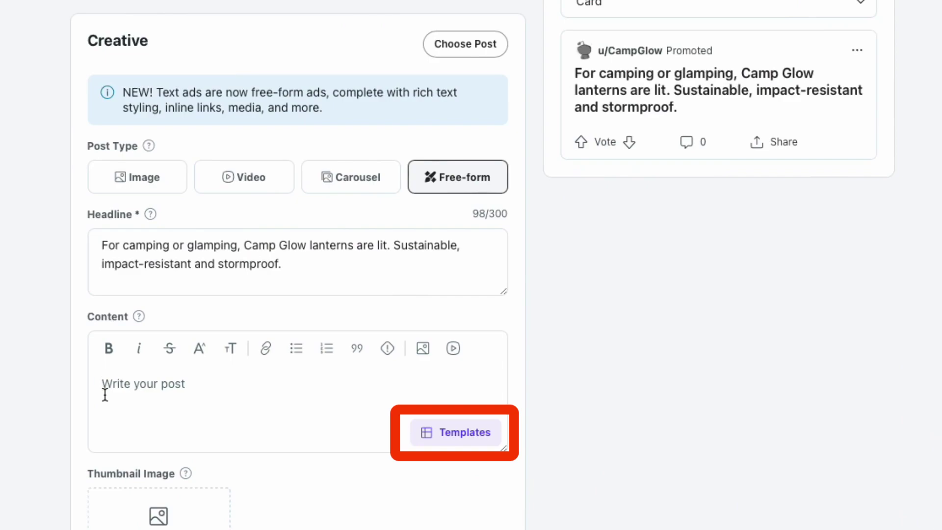
- Preview the Tell Your Story and Product Deep Dive templates, then choose The Essentials
{"action": "left_click", "coordinate": [458, 433]}
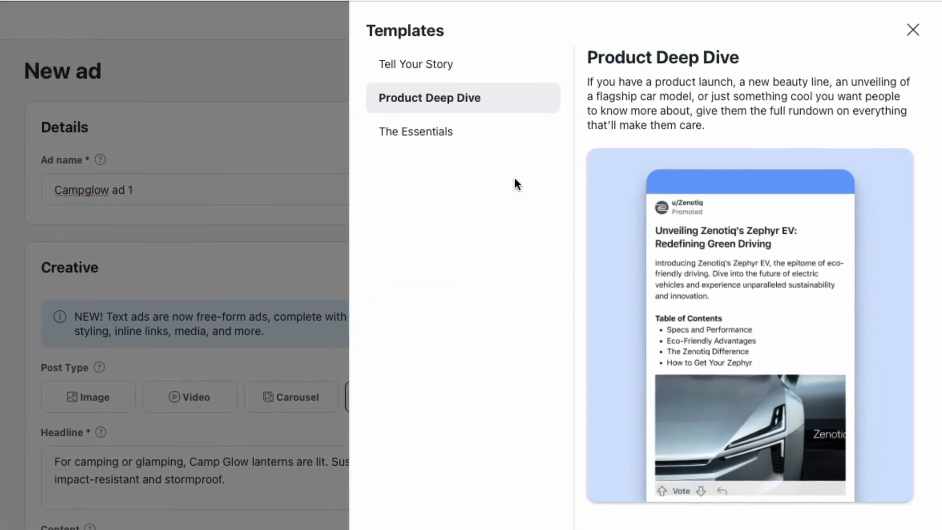
{"action": "left_click", "coordinate": [431, 80]}
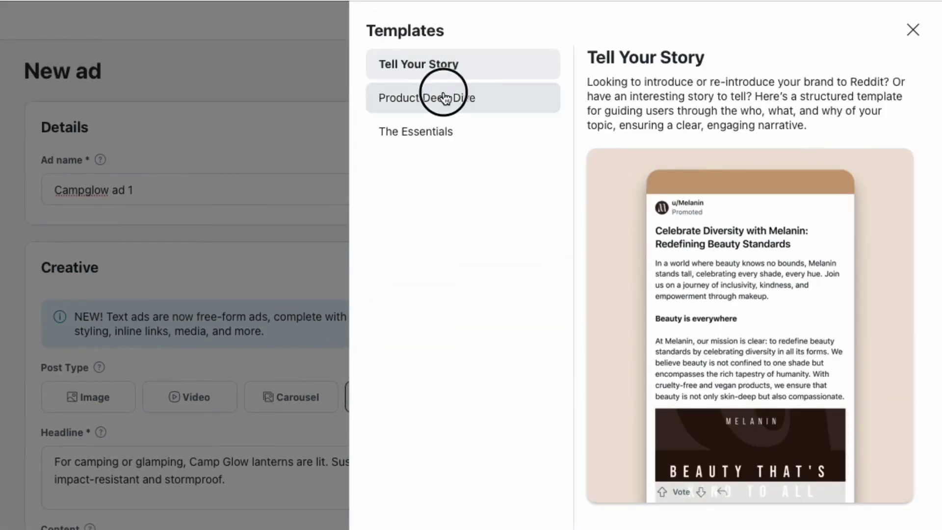
{"action": "left_click", "coordinate": [442, 96]}
{"action": "left_click", "coordinate": [459, 140]}
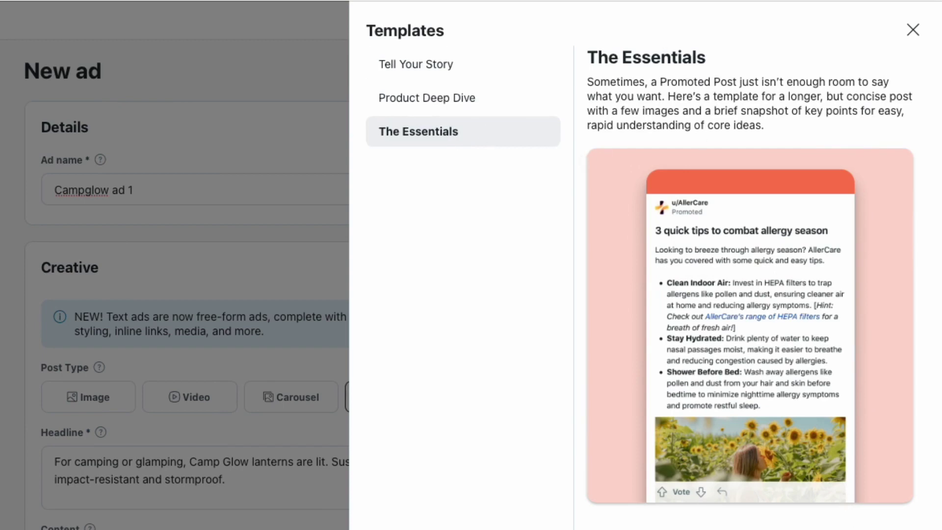
- Retitle the template 'Campglow products'
{"action": "scroll", "coordinate": [321, 389], "scroll_direction": "down", "scroll_amount": 5}
{"action": "scroll", "coordinate": [321, 389], "scroll_direction": "down", "scroll_amount": 1}
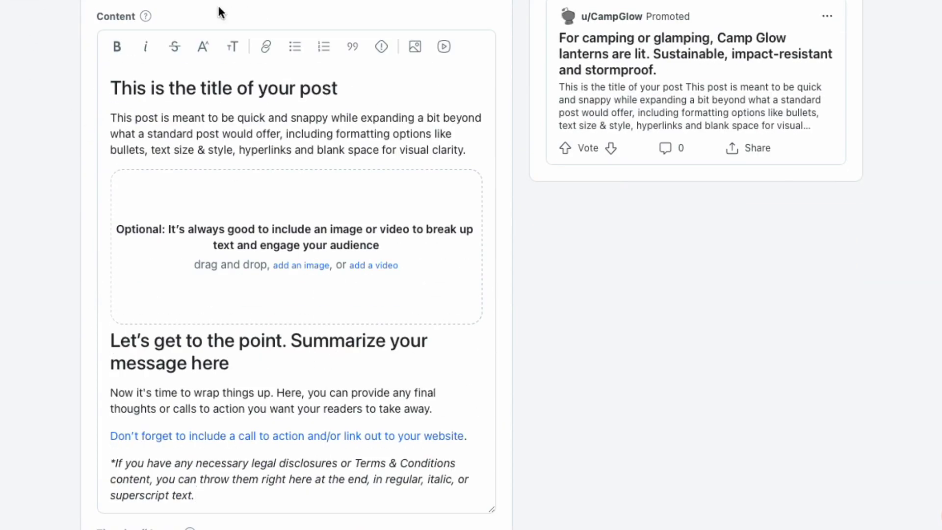
{"action": "left_click", "coordinate": [290, 96]}
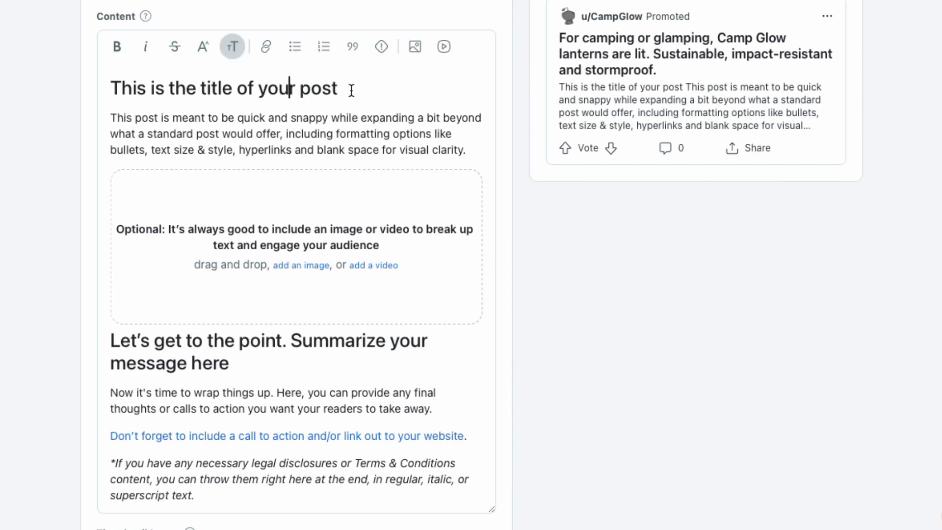
{"action": "triple_click", "coordinate": [80, 99]}
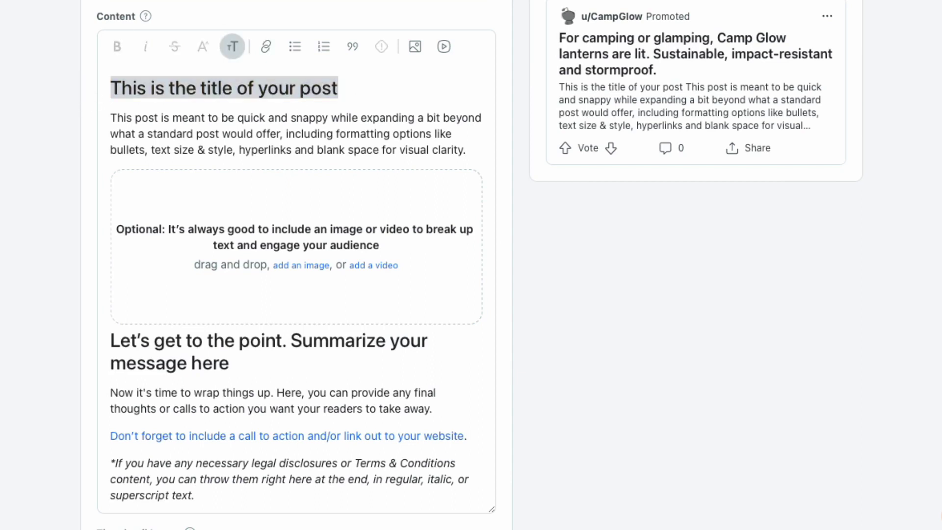
{"action": "left_click", "coordinate": [366, 84]}
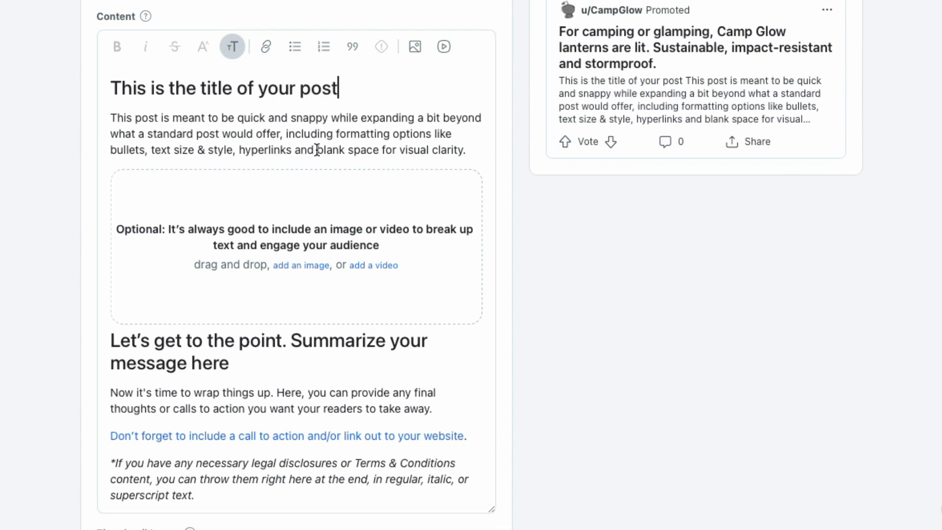
{"action": "left_click_drag", "start_coordinate": [351, 88], "coordinate": [98, 89]}
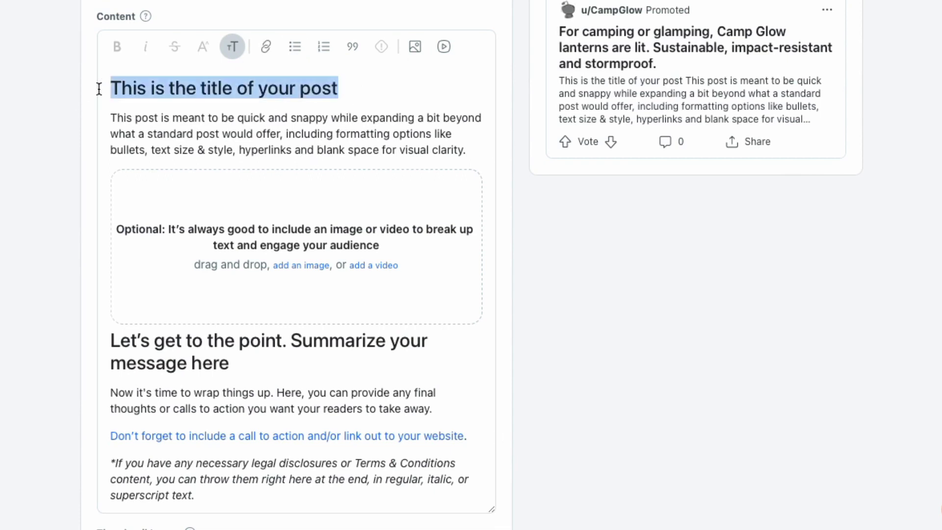
{"action": "type", "text": "Campglow products"}
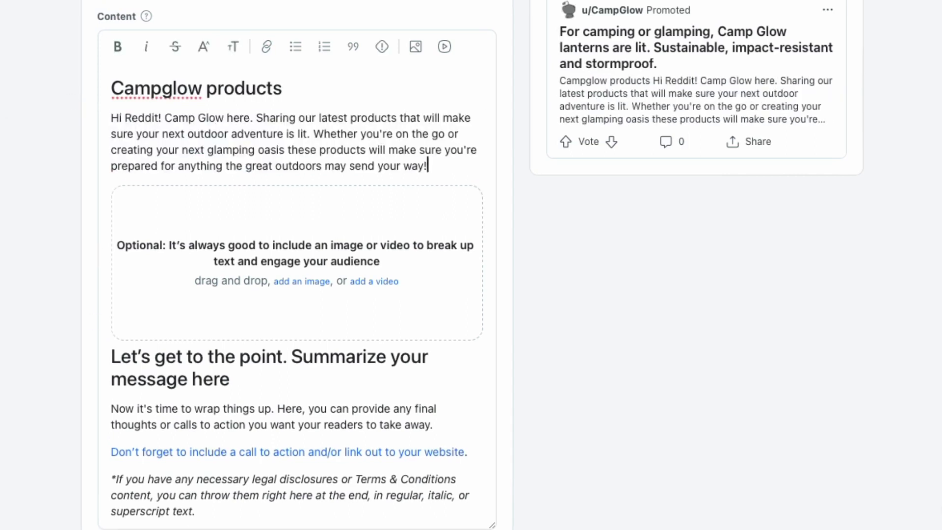
- Delete the template's empty image placeholder block
{"action": "left_click", "coordinate": [339, 257]}
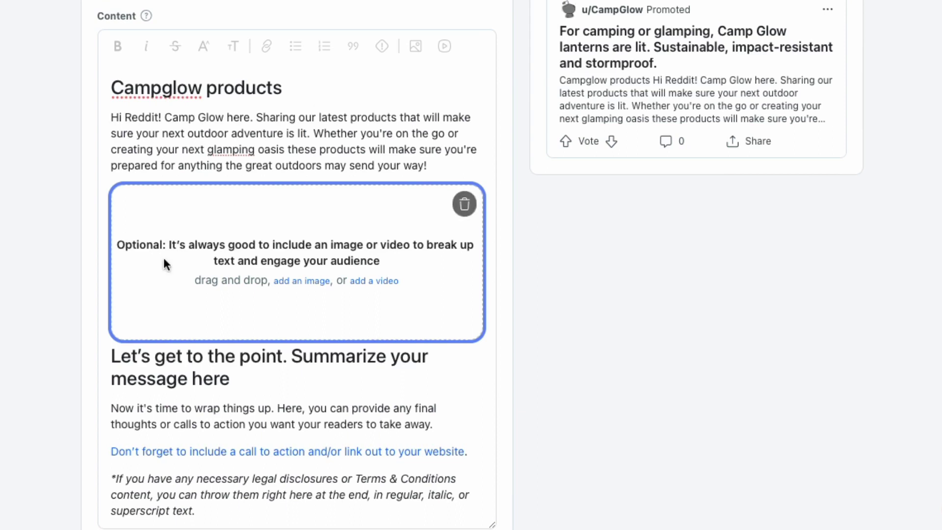
{"action": "left_click", "coordinate": [465, 204]}
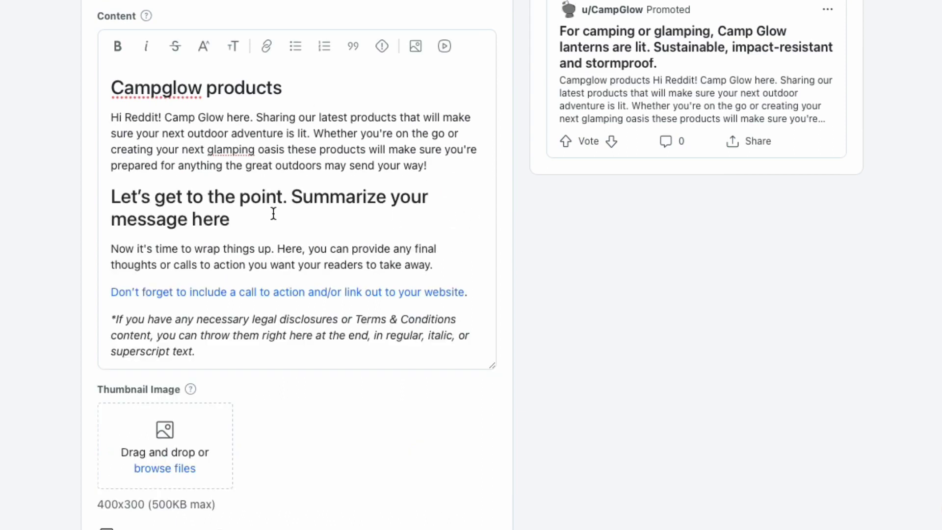
{"action": "left_click", "coordinate": [231, 218]}
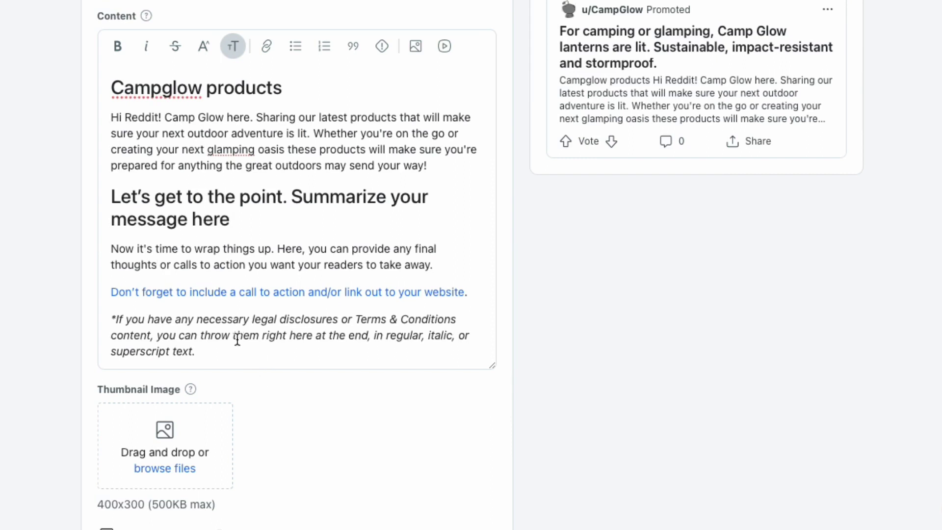
- Replace the leftover template text with the Forest Lantern copy, bold heading and italic 'Setting up camp?'
{"action": "left_click_drag", "start_coordinate": [229, 349], "coordinate": [98, 197]}
{"action": "type", "text": "Forest Lantern  Setting up camp? Then the Forest Lantern is the way to go. Our best seller is durable, water-resistant and rechargeable, it will create a warm ambiance whether you're camping in the wild or entertaining in the backyard and beyond. Functionality meets design with simple on/off push button which also acts as a dimmer, rechargeable micro USB, and durable stamped steel exterior. Perfect for maximizing your long nights outdoors. This camp lantern can set the mood, and sink into your outdoor experience freed from distraction.  Learn more here campglow.com"}
{"action": "left_click_drag", "start_coordinate": [221, 196], "coordinate": [69, 189]}
{"action": "key", "text": "ctrl+b"}
{"action": "key", "text": "Down"}
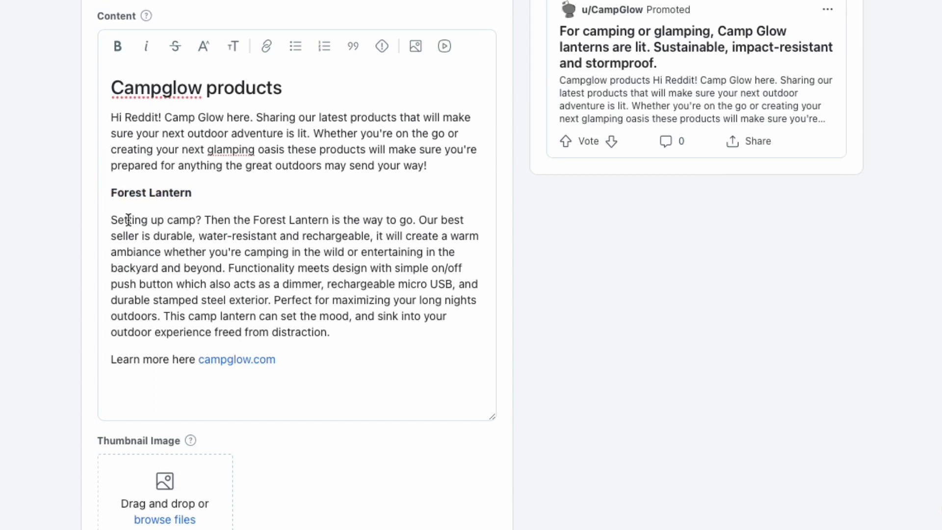
{"action": "left_click_drag", "start_coordinate": [112, 219], "coordinate": [201, 219]}
{"action": "left_click", "coordinate": [149, 46]}
{"action": "left_click", "coordinate": [269, 295]}
{"action": "left_click", "coordinate": [210, 220]}
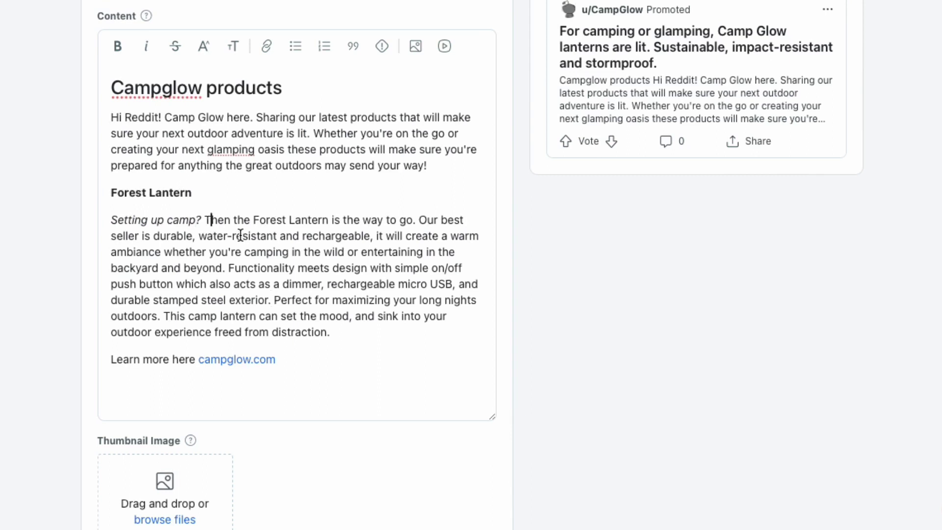
{"action": "left_click", "coordinate": [376, 329]}
- Insert the Camp Glow image directly under the Forest Lantern heading, removing the extra blank line
{"action": "left_click", "coordinate": [216, 192]}
{"action": "key", "text": "Return"}
{"action": "left_click_drag", "start_coordinate": [279, 225], "coordinate": [303, 277]}
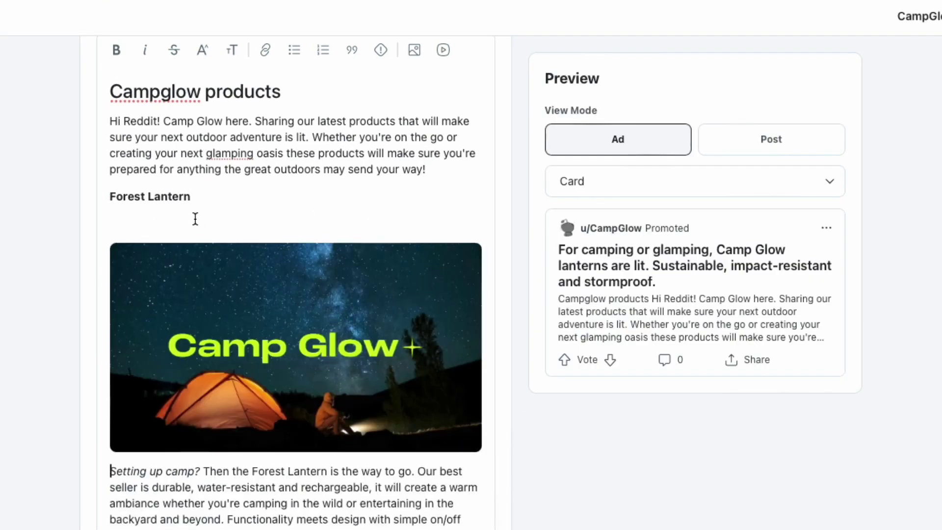
{"action": "left_click", "coordinate": [195, 218], "text": "shift"}
{"action": "left_click", "coordinate": [217, 216]}
{"action": "key", "text": "BackSpace"}
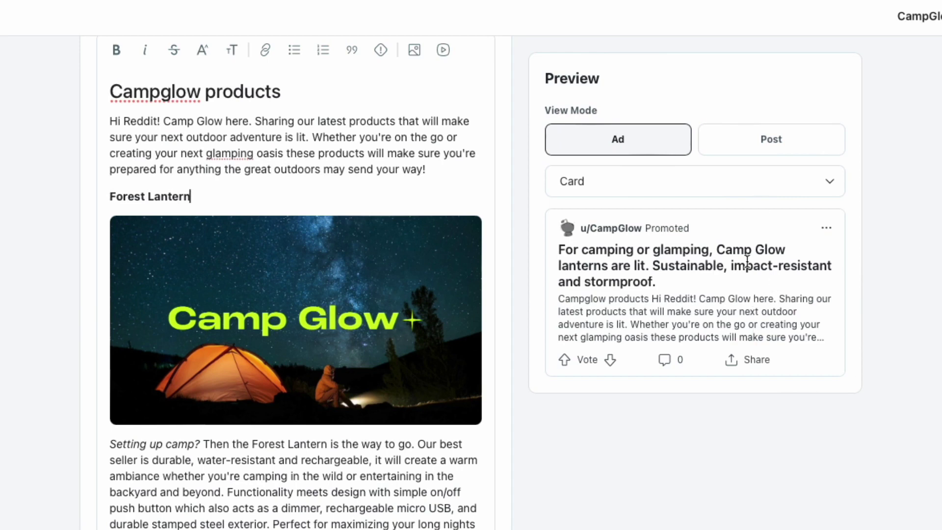
- Preview the ad in Conversation layout, then as the full post down to the Forest Lantern section
{"action": "left_click", "coordinate": [715, 192]}
{"action": "left_click", "coordinate": [665, 273]}
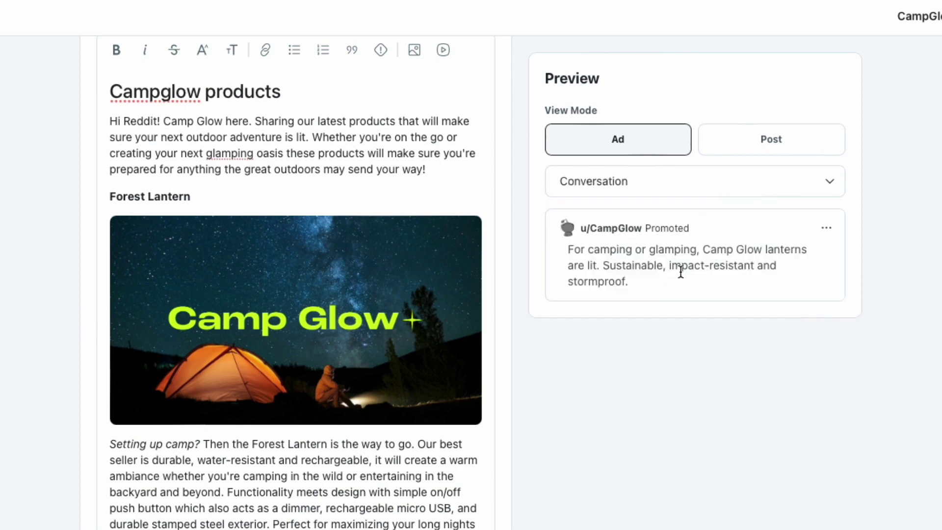
{"action": "left_click", "coordinate": [760, 147]}
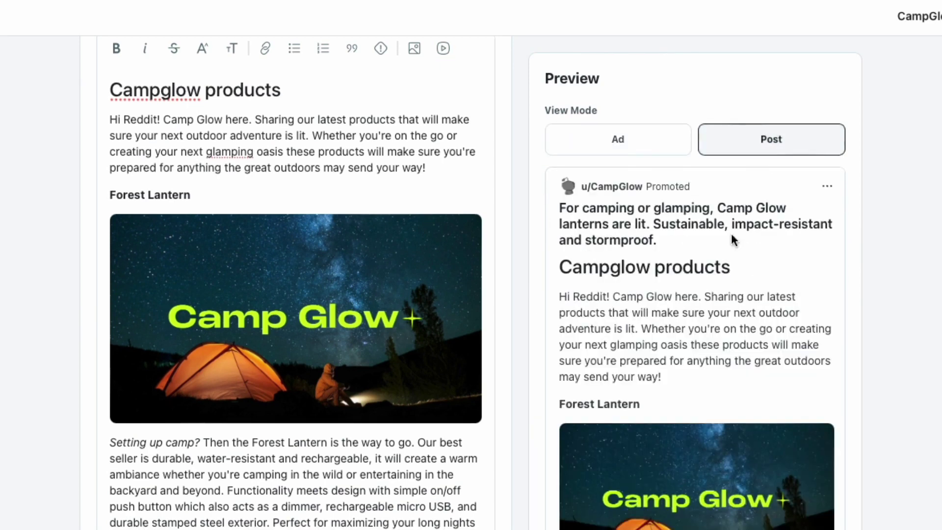
{"action": "scroll", "coordinate": [711, 314], "scroll_direction": "down", "scroll_amount": 1}
{"action": "scroll", "coordinate": [713, 312], "scroll_direction": "down", "scroll_amount": 2}
{"action": "scroll", "coordinate": [714, 311], "scroll_direction": "down", "scroll_amount": 1}
{"action": "scroll", "coordinate": [714, 312], "scroll_direction": "up", "scroll_amount": 2}
{"action": "scroll", "coordinate": [714, 312], "scroll_direction": "up", "scroll_amount": 1}
- Go to the review page for the Campglow ad 1 campaign
{"action": "scroll", "coordinate": [697, 280], "scroll_direction": "down", "scroll_amount": 3}
{"action": "scroll", "coordinate": [686, 288], "scroll_direction": "up", "scroll_amount": 3}
{"action": "scroll", "coordinate": [672, 317], "scroll_direction": "down", "scroll_amount": 2}
{"action": "scroll", "coordinate": [680, 314], "scroll_direction": "down", "scroll_amount": 1}
{"action": "scroll", "coordinate": [354, 460], "scroll_direction": "up", "scroll_amount": 2}
{"action": "scroll", "coordinate": [355, 460], "scroll_direction": "up", "scroll_amount": 3}
{"action": "scroll", "coordinate": [897, 450], "scroll_direction": "down", "scroll_amount": 2}
{"action": "scroll", "coordinate": [891, 485], "scroll_direction": "down", "scroll_amount": 3}
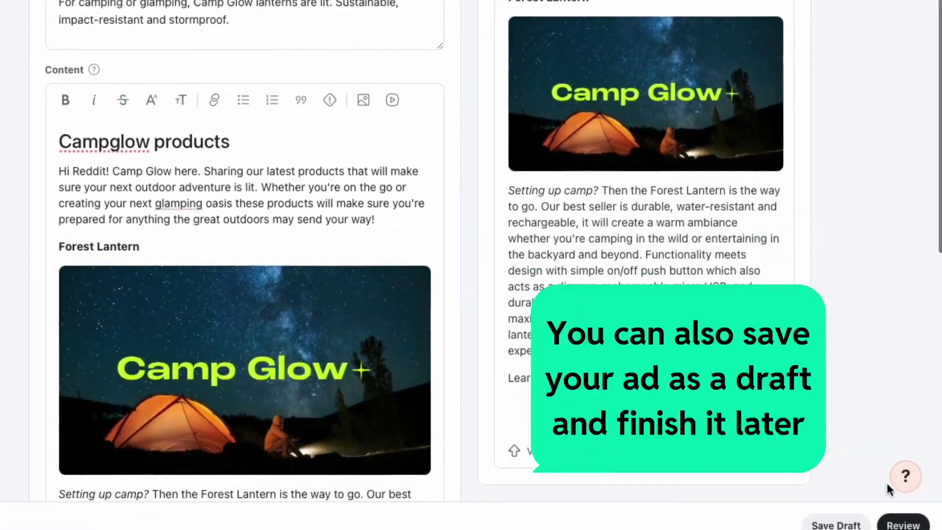
{"action": "left_click", "coordinate": [903, 520]}
- Check the Ad section of the review summary and publish the campaign
{"action": "scroll", "coordinate": [427, 4], "scroll_direction": "down", "scroll_amount": 2}
{"action": "scroll", "coordinate": [429, 1], "scroll_direction": "down", "scroll_amount": 5}
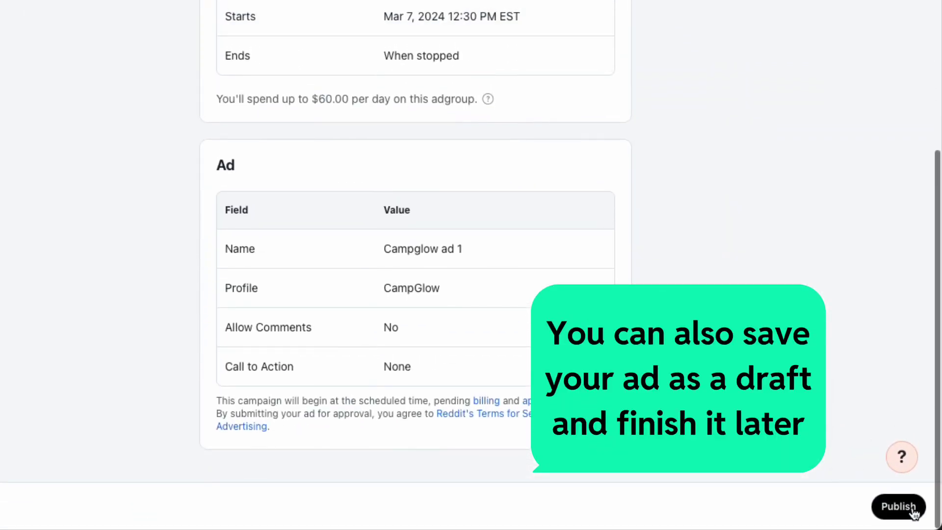
{"action": "left_click", "coordinate": [903, 507]}
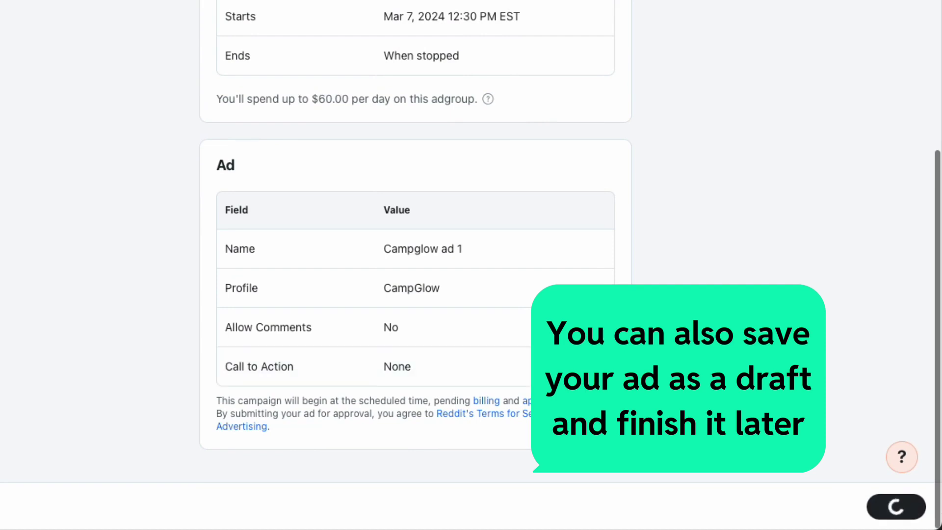